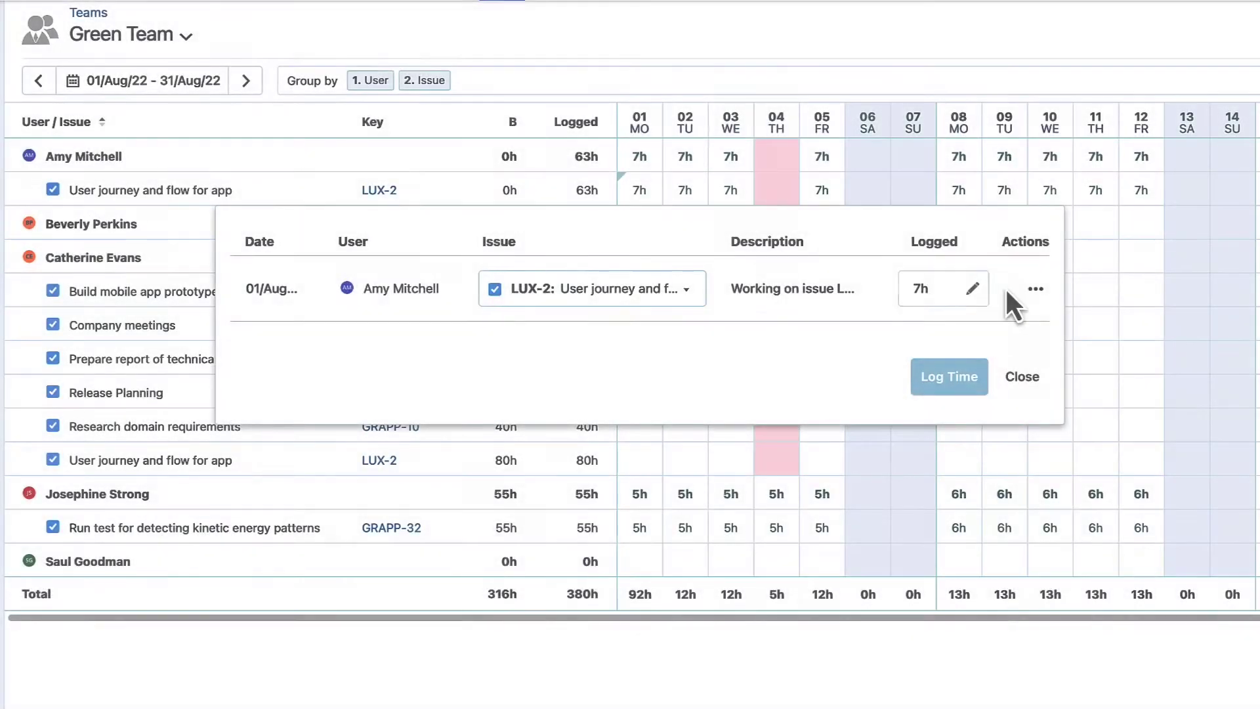
Step: Open a team timesheet worklog's actions menu to review delete and edit worklog permissions
{"action": "left_click", "coordinate": [1036, 291]}
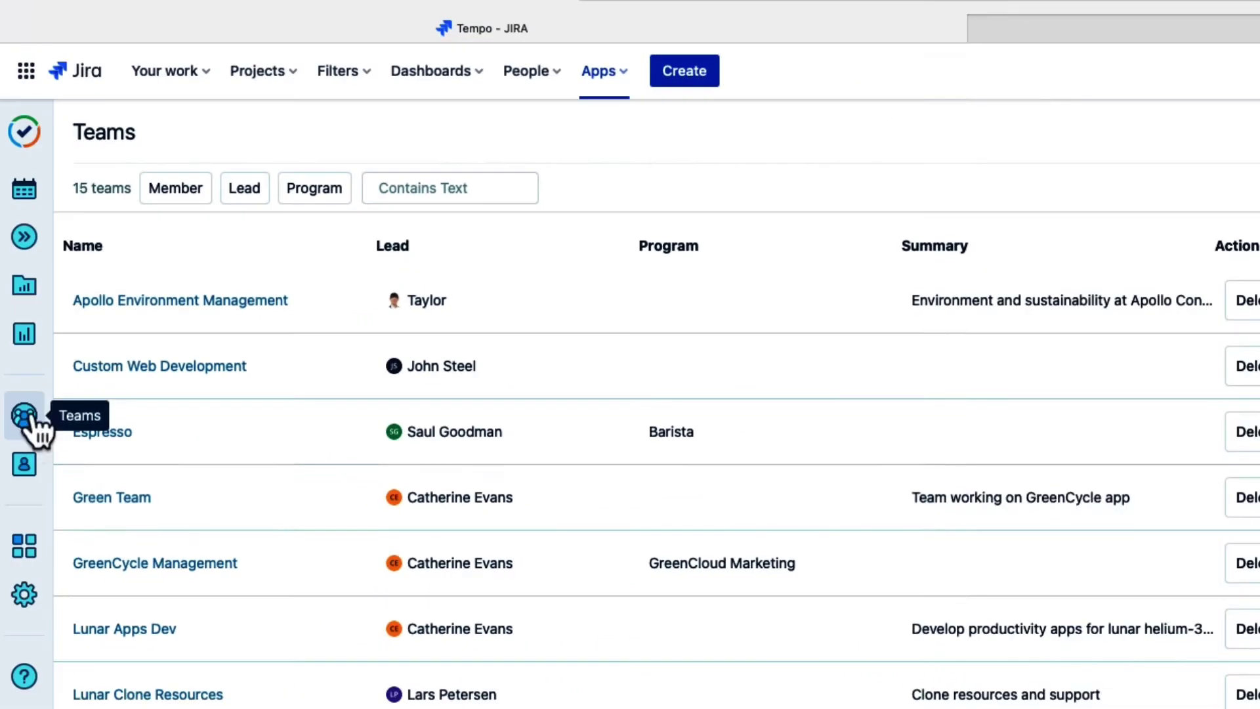
Step: Show the Green Team's permissions, where the team lead holds Manage Worklogs
{"action": "left_click", "coordinate": [125, 500]}
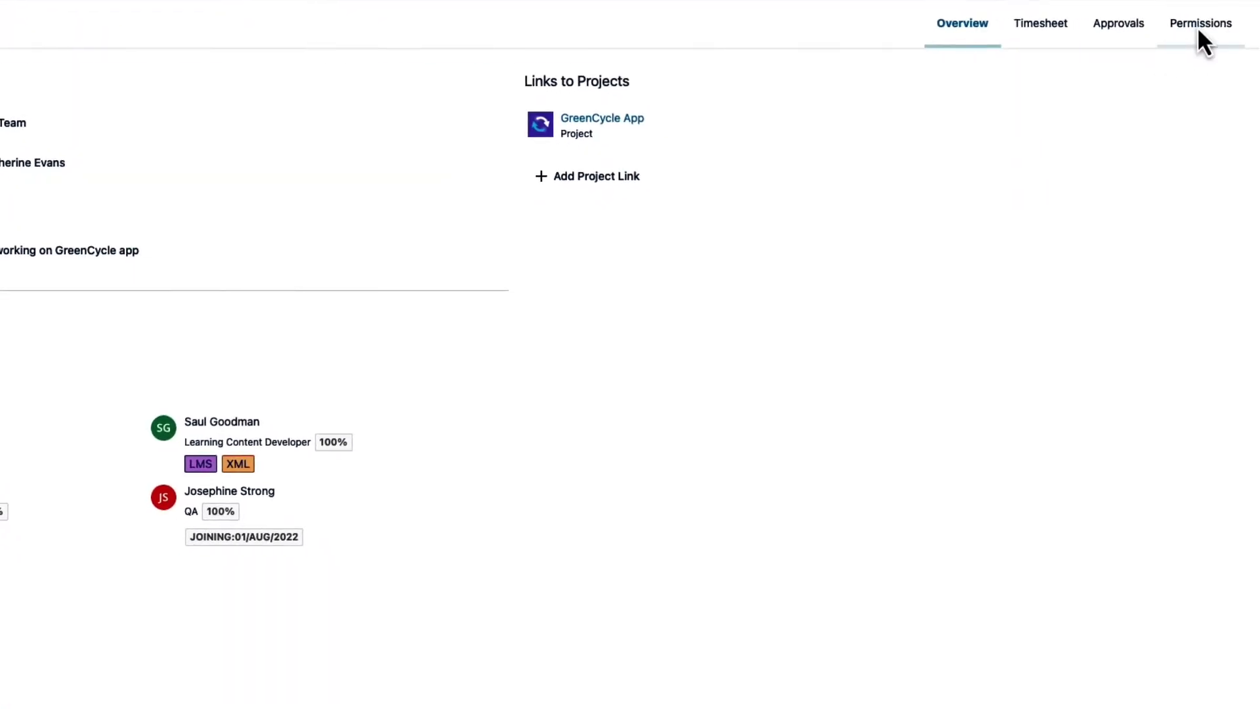
{"action": "left_click", "coordinate": [1199, 32]}
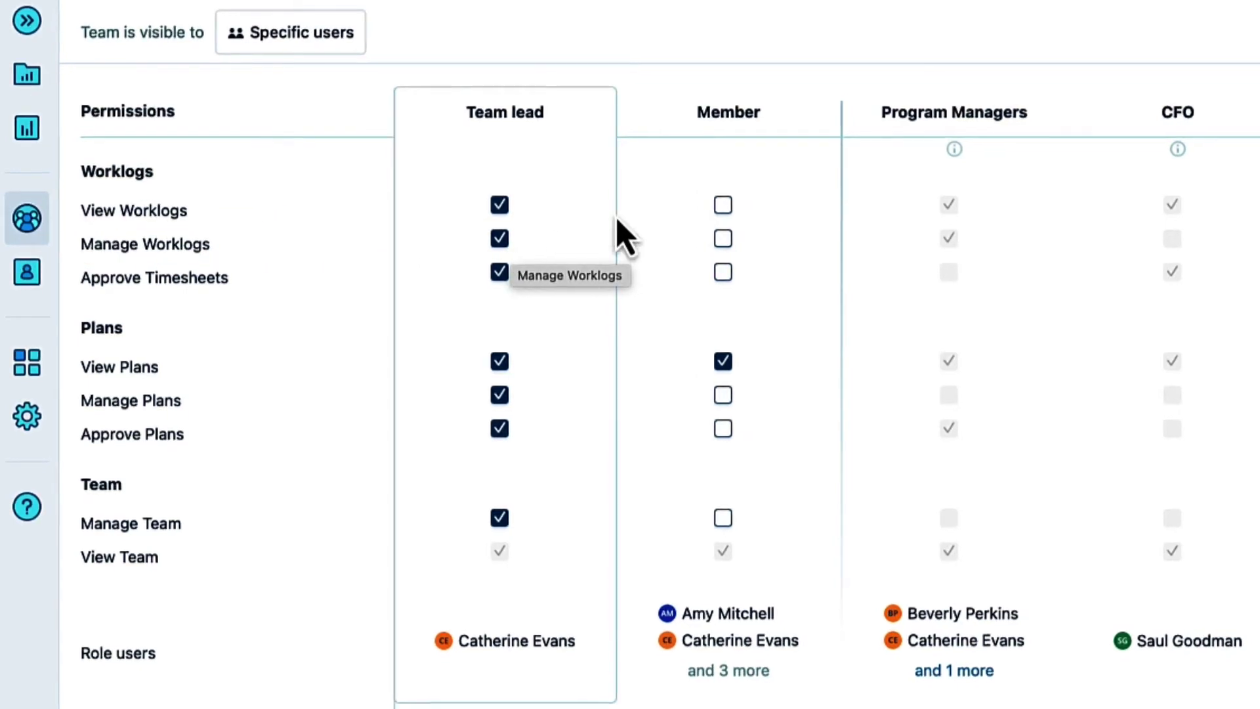
Step: Switch the Green Team page to its September timesheet of members' hours per issue
{"action": "left_click", "coordinate": [1216, 30]}
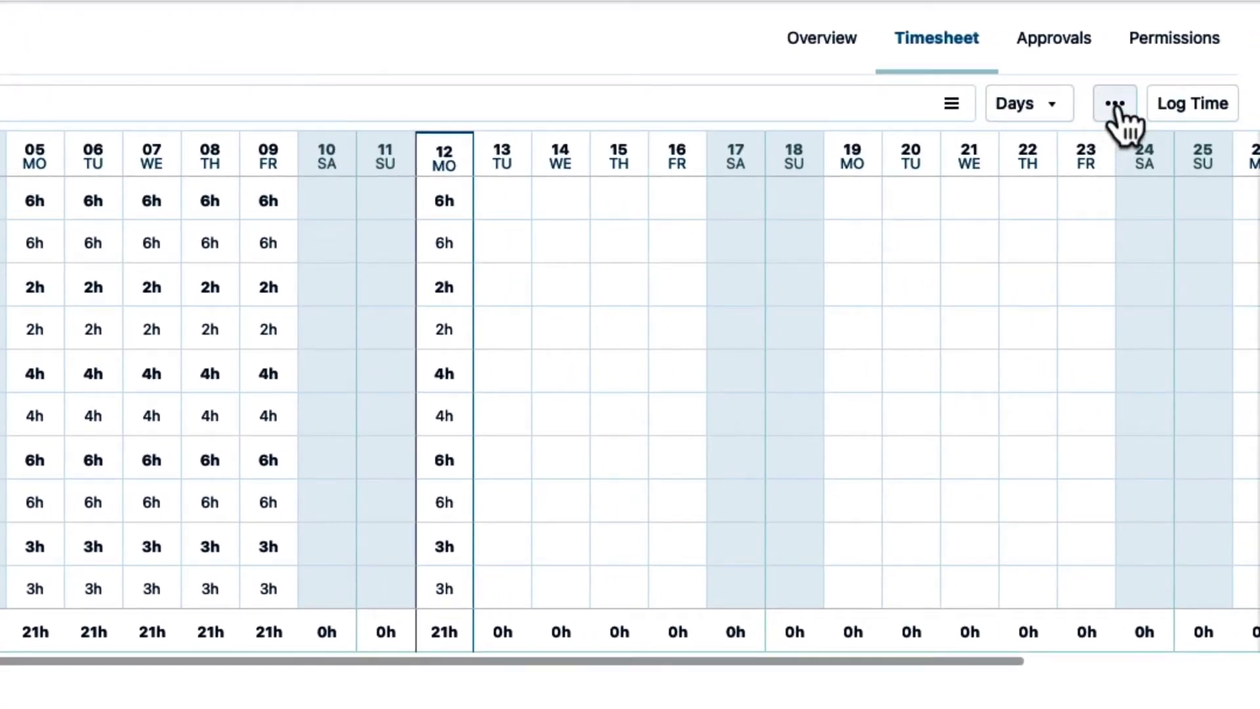
Step: Launch Bulk Edit from the timesheet's options menu, with all September worklogs selected
{"action": "left_click", "coordinate": [1116, 106]}
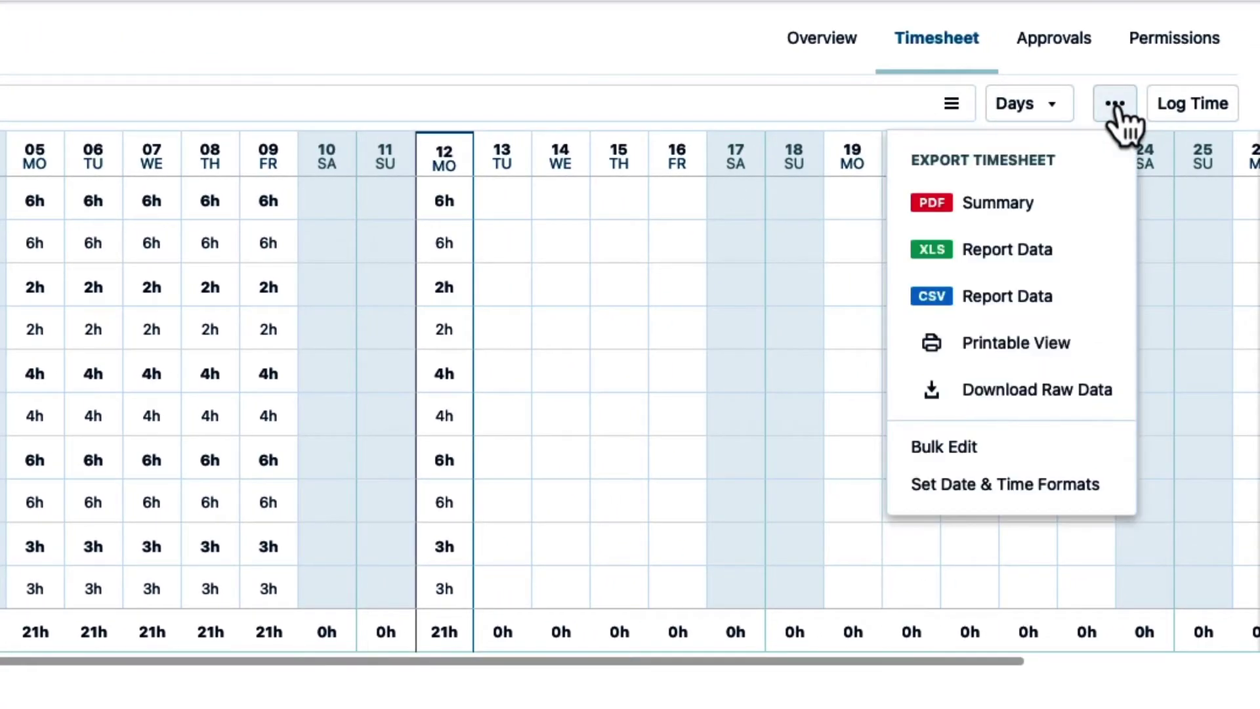
{"action": "left_click", "coordinate": [1008, 448]}
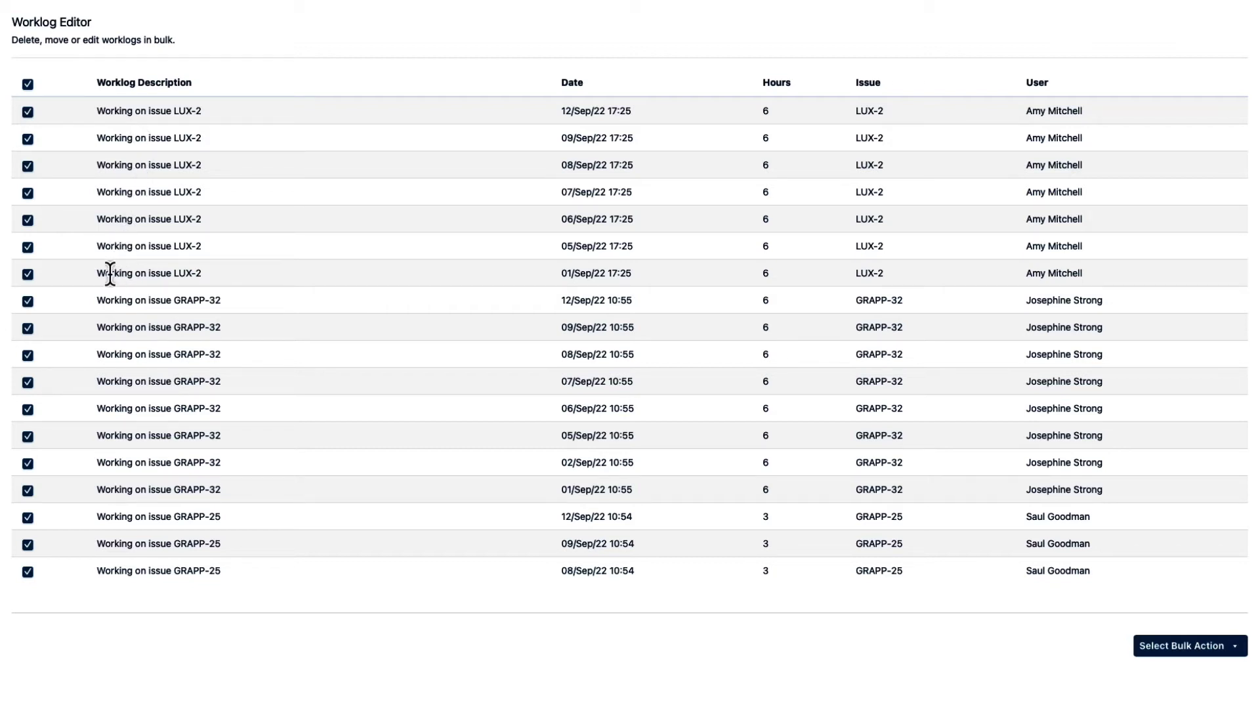
Step: Deselect the five GRAPP-32 worklogs, including those from 12 and 9 Sep
{"action": "left_click", "coordinate": [27, 300]}
{"action": "left_click", "coordinate": [27, 328]}
{"action": "left_click", "coordinate": [28, 383]}
{"action": "left_click", "coordinate": [27, 409]}
{"action": "left_click", "coordinate": [28, 437]}
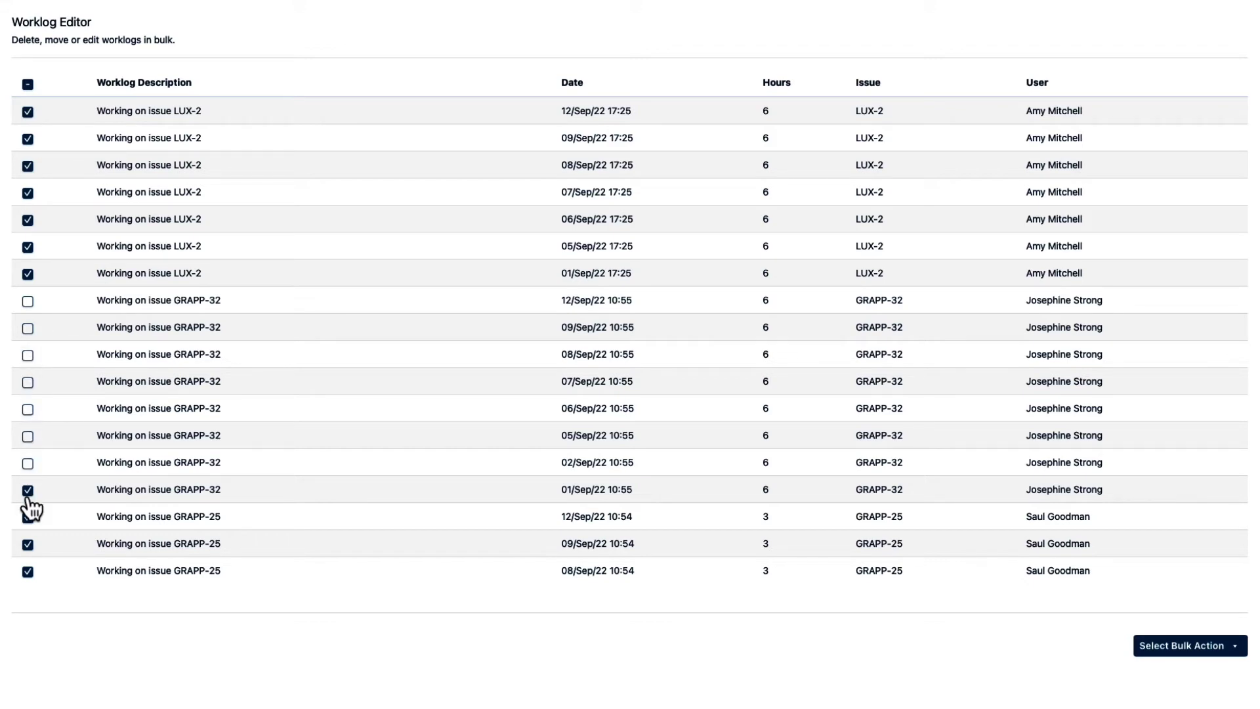
{"action": "scroll", "coordinate": [53, 561], "scroll_direction": "down", "scroll_amount": 3}
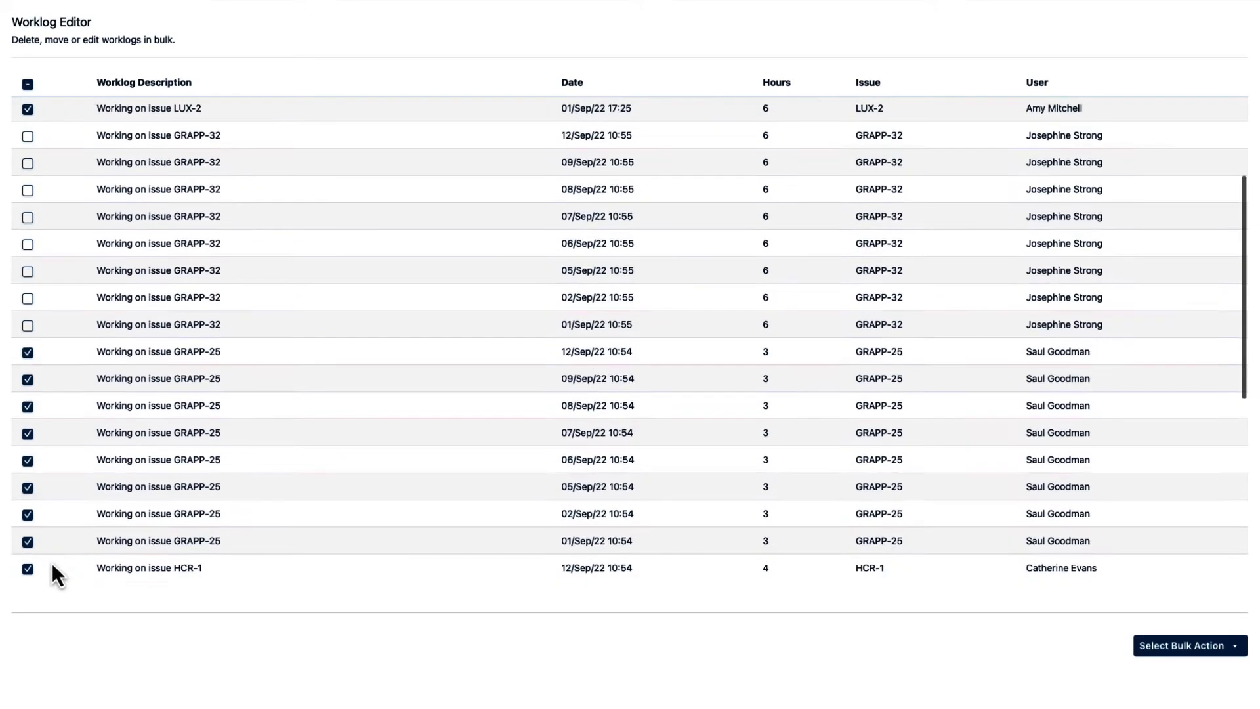
{"action": "scroll", "coordinate": [52, 562], "scroll_direction": "down", "scroll_amount": 4}
{"action": "scroll", "coordinate": [51, 561], "scroll_direction": "down", "scroll_amount": 2}
{"action": "scroll", "coordinate": [53, 564], "scroll_direction": "down", "scroll_amount": 1}
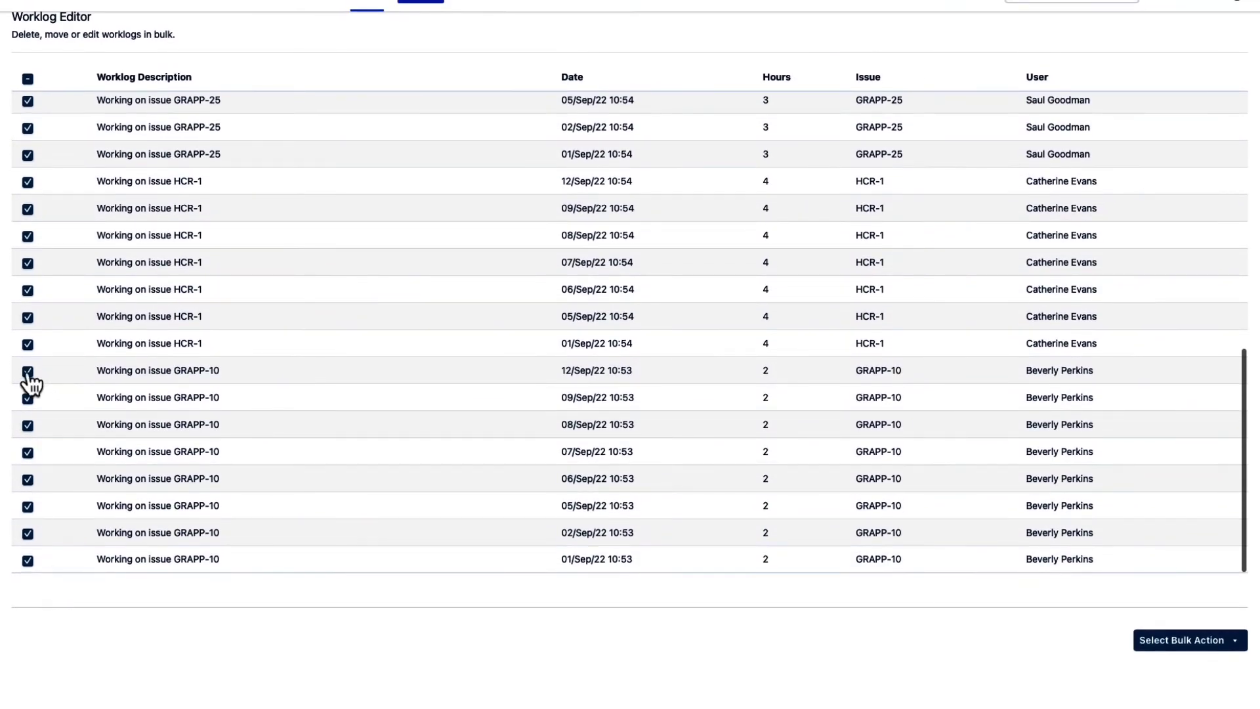
Step: Deselect the six GRAPP-10 worklogs from 12, 9, 8, 7, 5 and 2 Sep
{"action": "left_click", "coordinate": [27, 371]}
{"action": "left_click", "coordinate": [28, 398]}
{"action": "left_click", "coordinate": [28, 424]}
{"action": "left_click", "coordinate": [29, 451]}
{"action": "left_click", "coordinate": [28, 507]}
{"action": "left_click", "coordinate": [28, 532]}
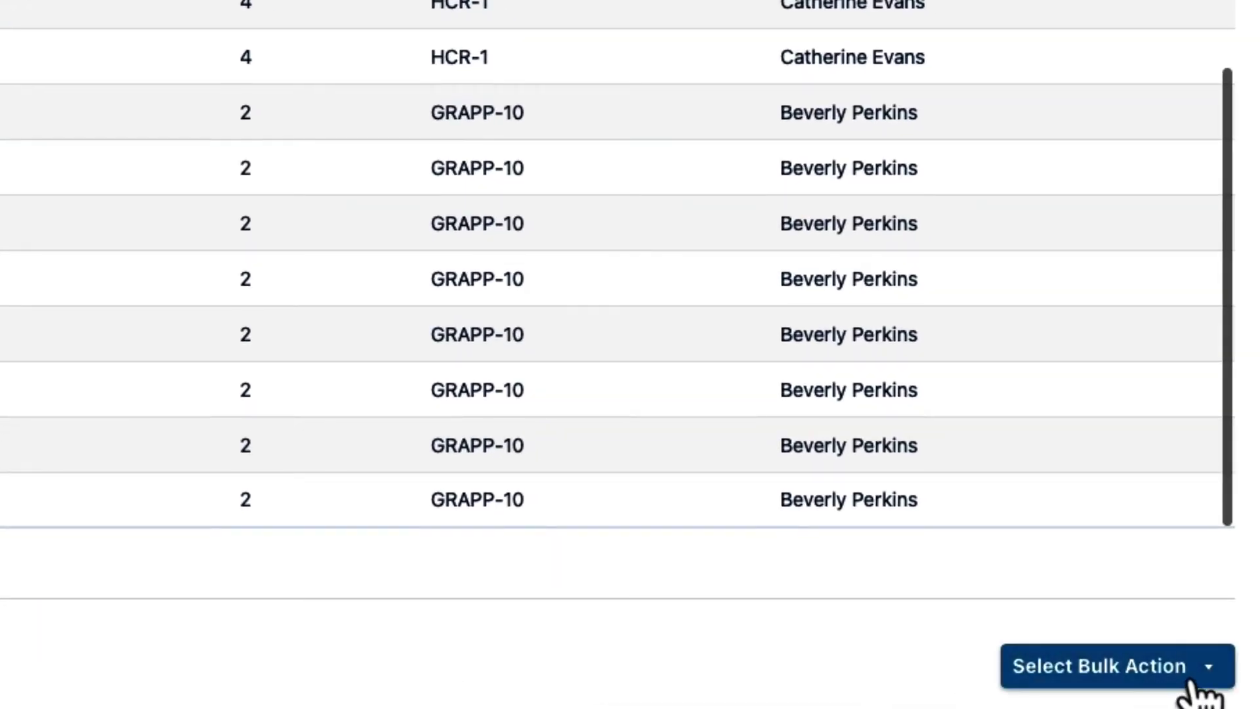
Step: Choose the Move bulk action with LLD-1 as the destination issue
{"action": "left_click", "coordinate": [1203, 680]}
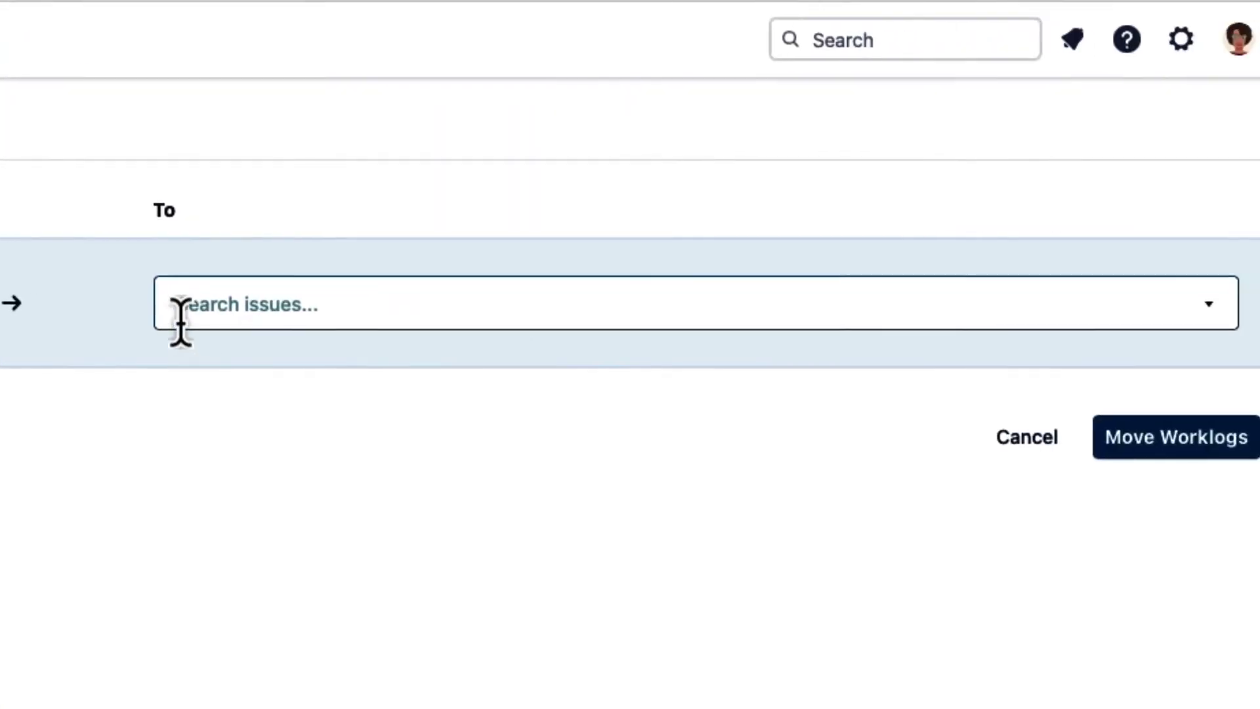
{"action": "left_click", "coordinate": [161, 303]}
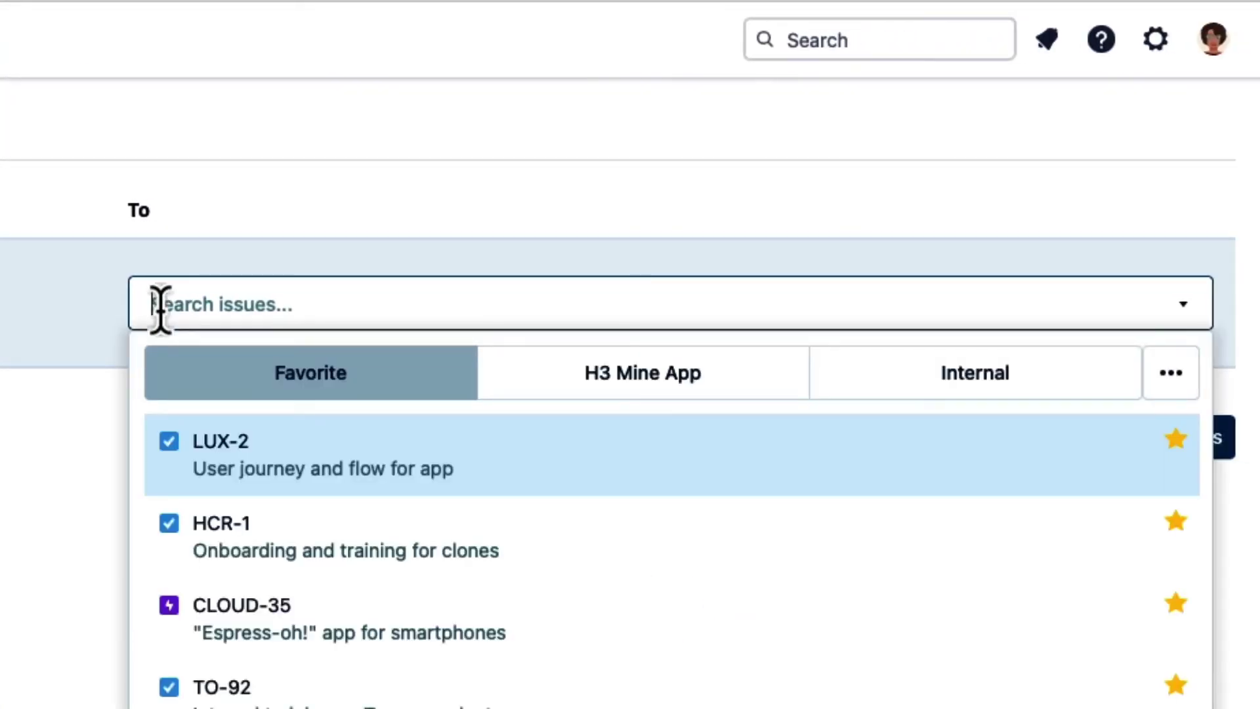
{"action": "type", "text": "LLD-1"}
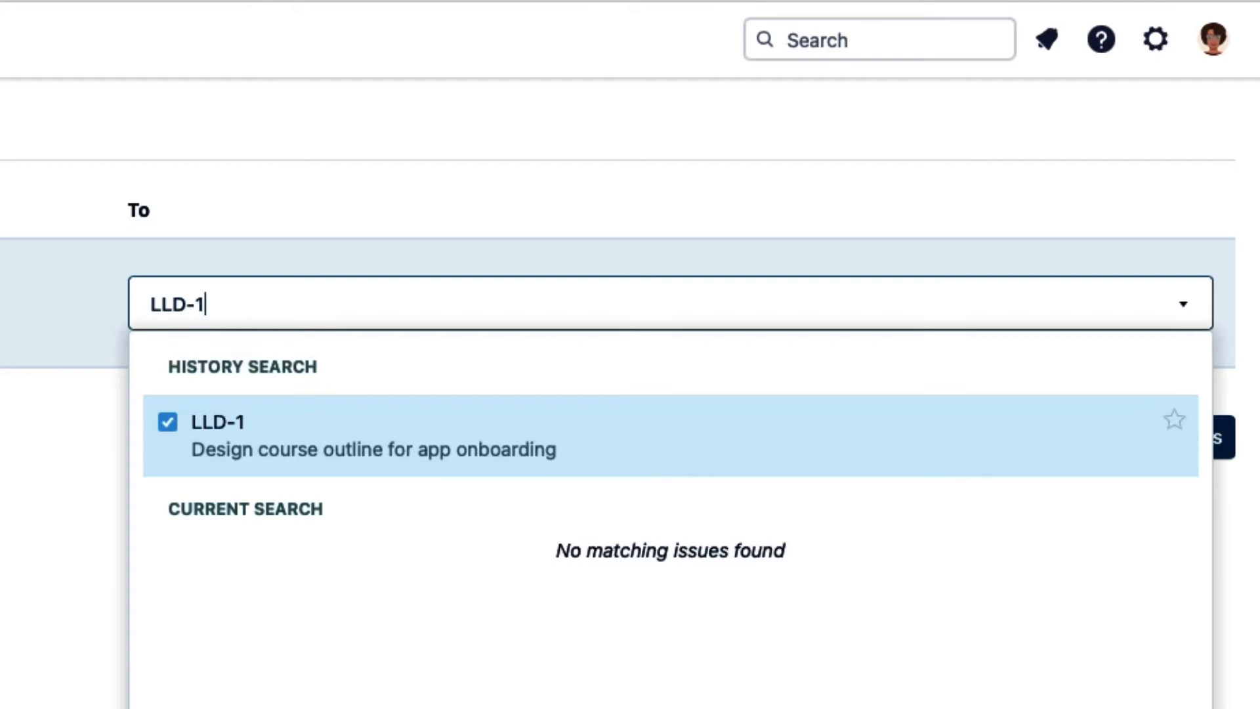
{"action": "left_click", "coordinate": [264, 458]}
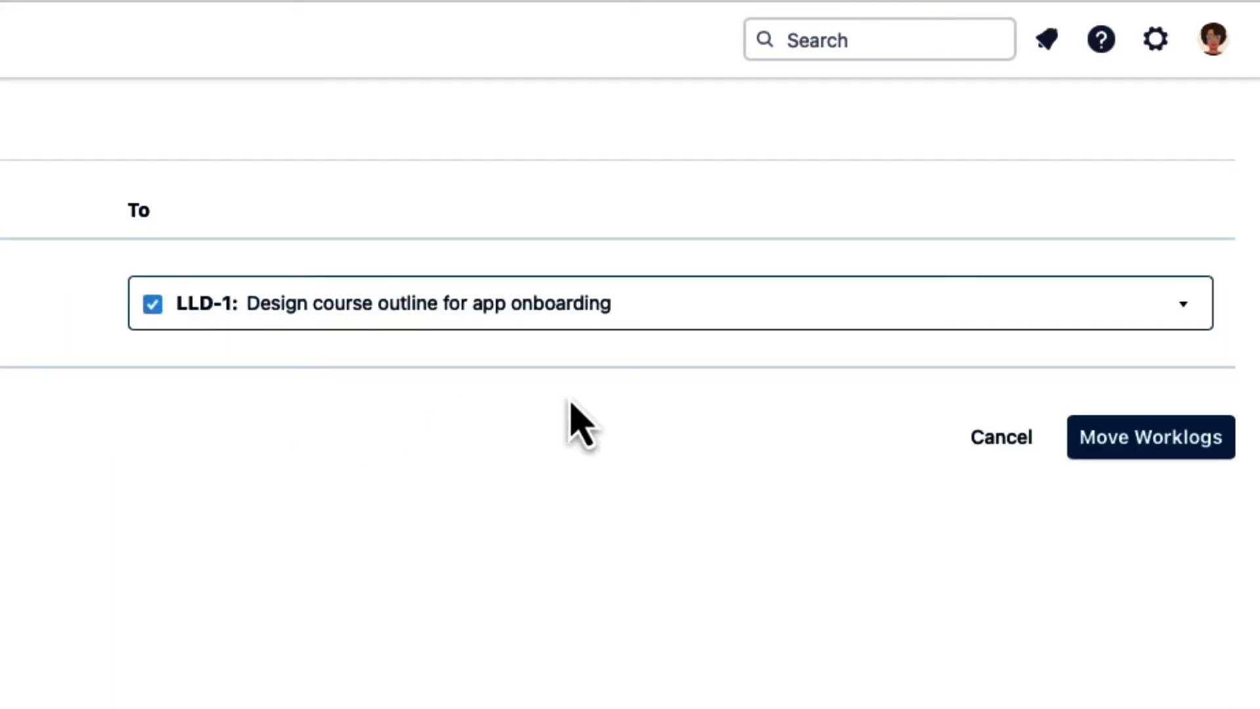
Step: Confirm moving the HCR-1, GRAPP-25 and LUX-2 worklogs to LLD-1
{"action": "left_click", "coordinate": [1130, 453]}
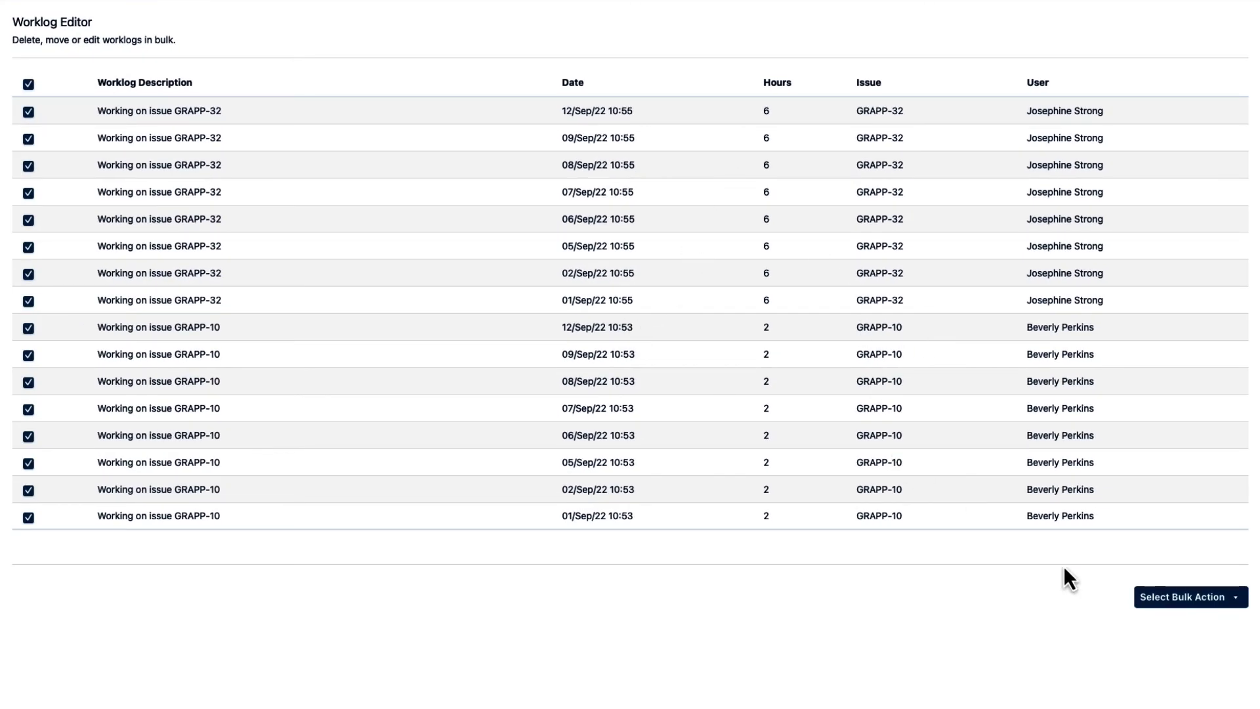
Step: Dismiss the bulk actions list without applying another change to the remaining worklogs
{"action": "left_click", "coordinate": [1191, 601]}
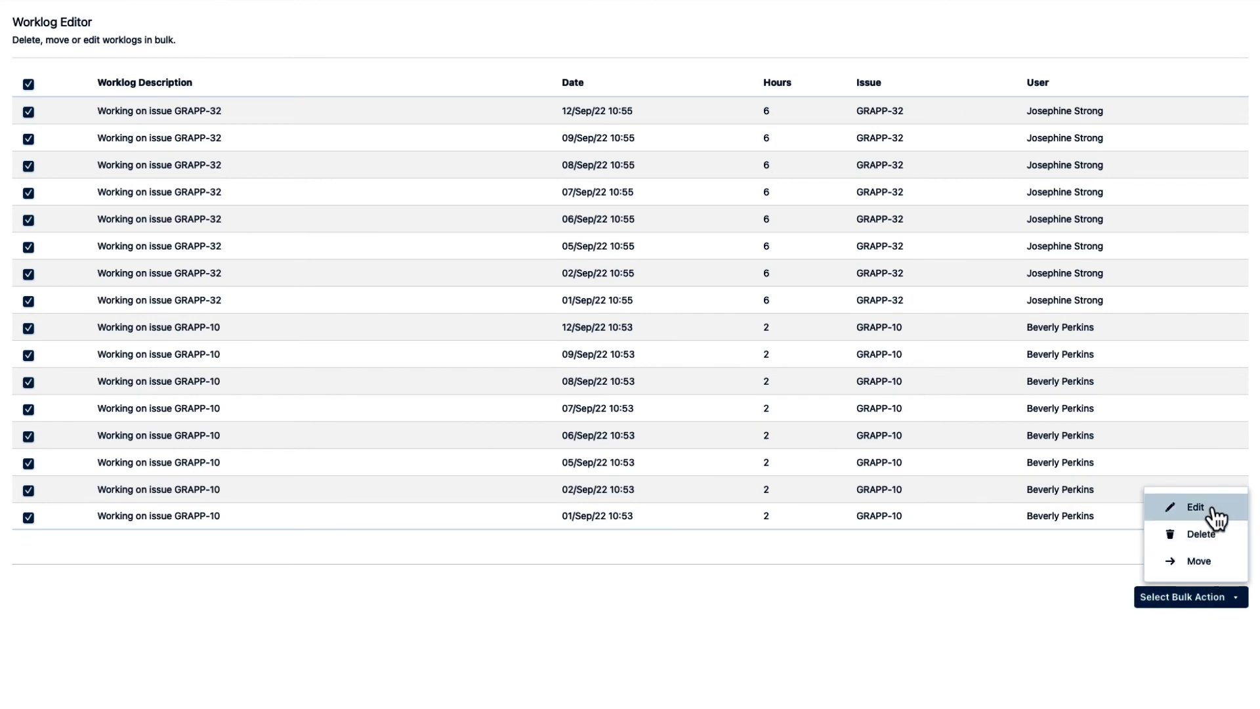
{"action": "left_click", "coordinate": [1100, 591]}
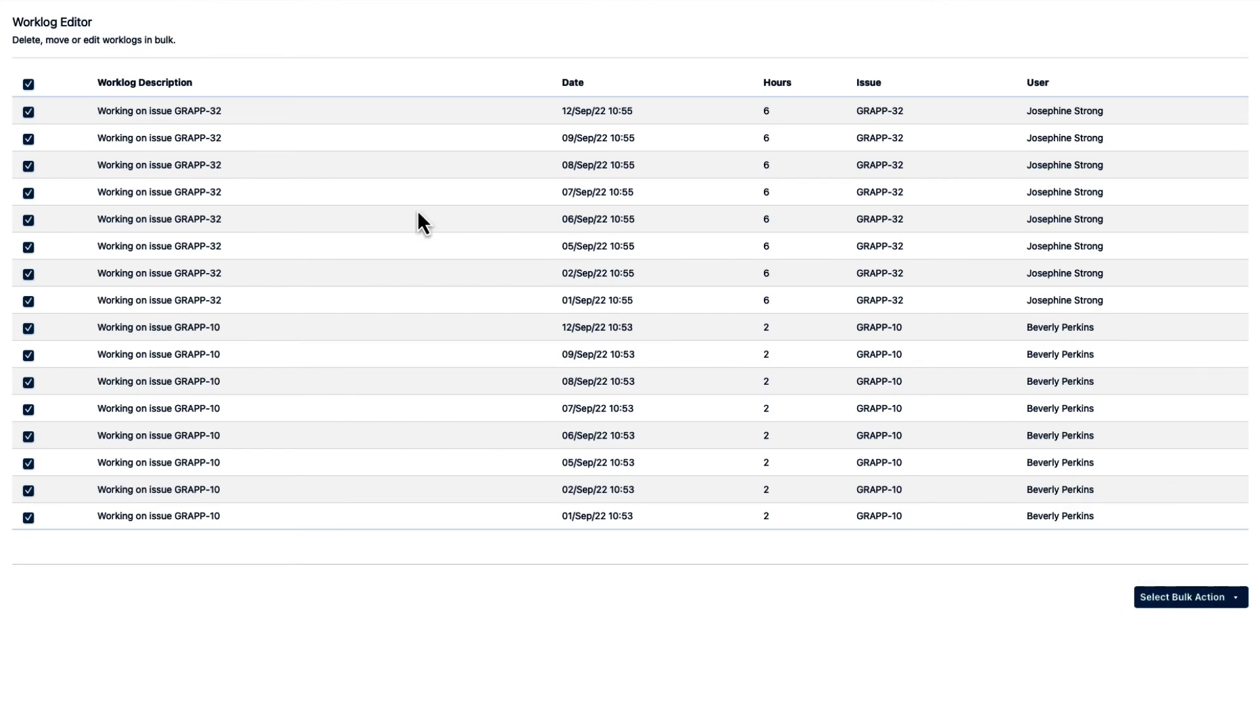